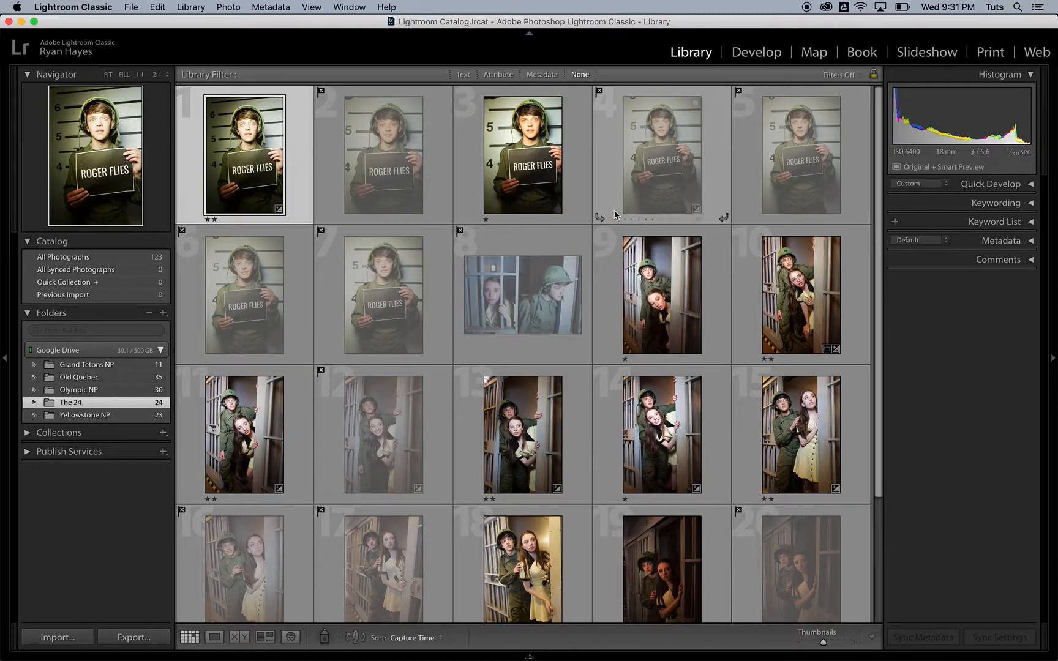
Review the metadata details of the first photo in The 24 folder
{"action": "left_click", "coordinate": [1027, 242]}
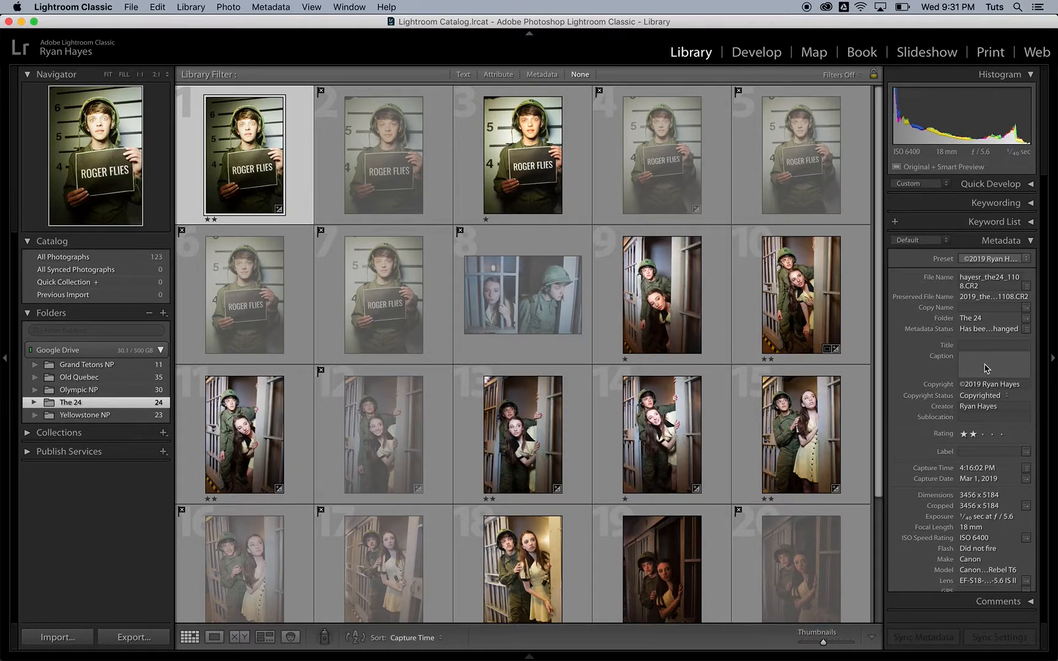
{"action": "left_click", "coordinate": [1031, 242]}
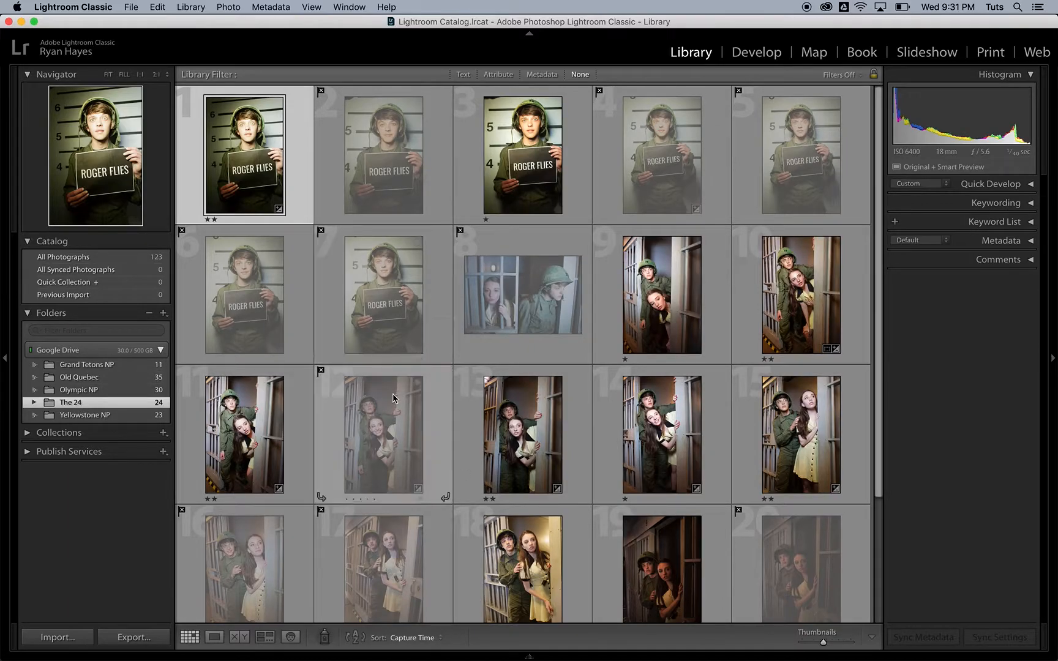
Lay out all photos of The 24 folder in the Print module with the 4x5 Contact Sheet template
{"action": "mouse_move", "coordinate": [398, 393]}
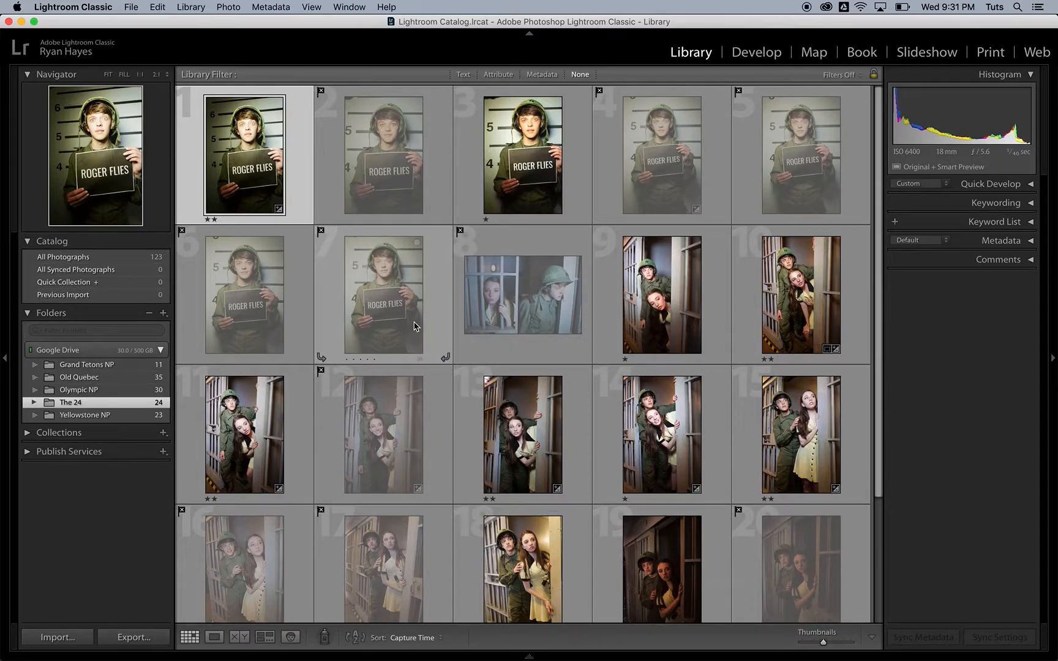
{"action": "key", "text": "super+a"}
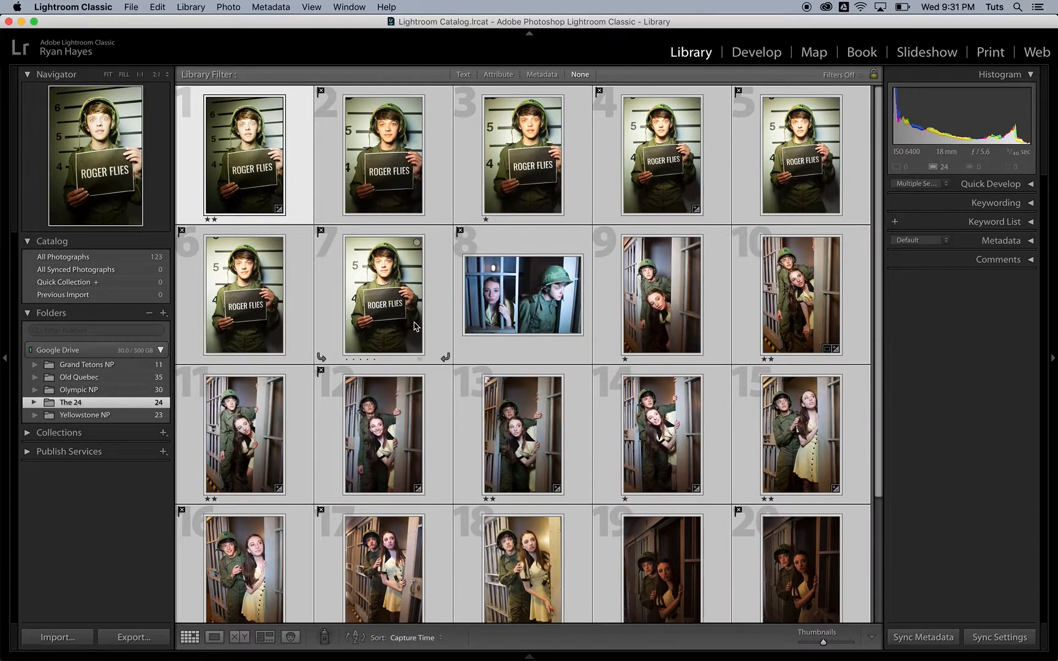
{"action": "mouse_move", "coordinate": [414, 327]}
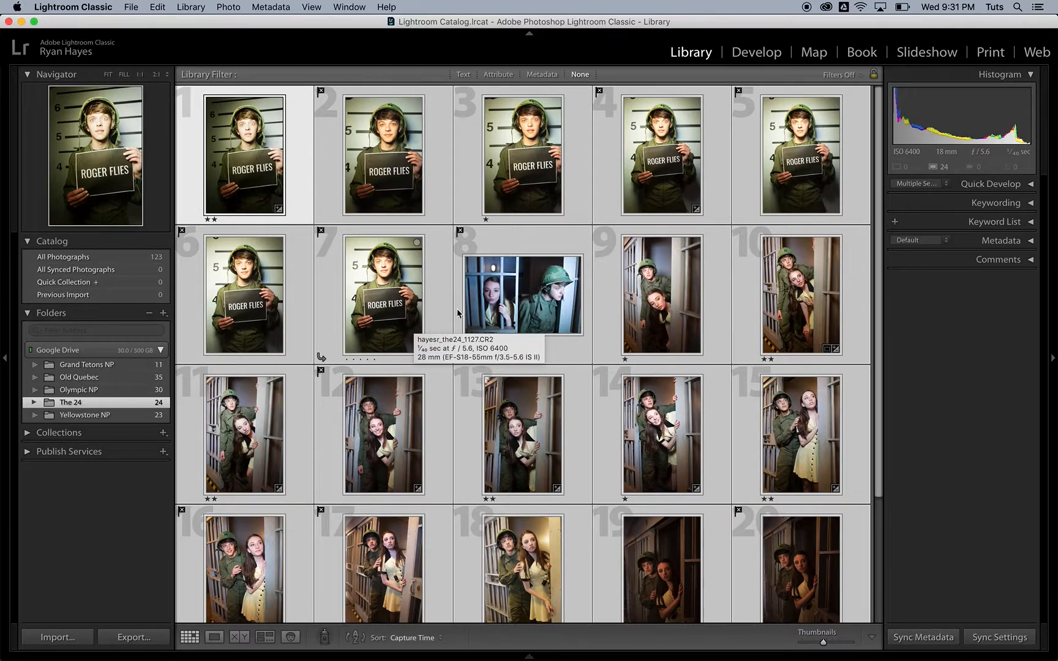
{"action": "left_click", "coordinate": [987, 54]}
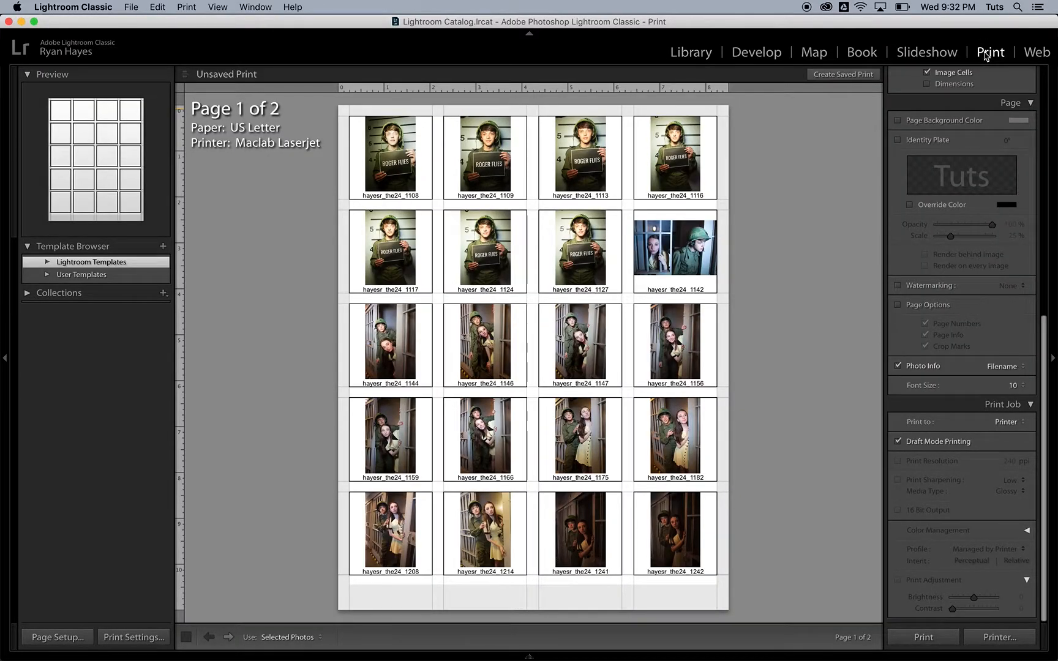
{"action": "left_click", "coordinate": [47, 262]}
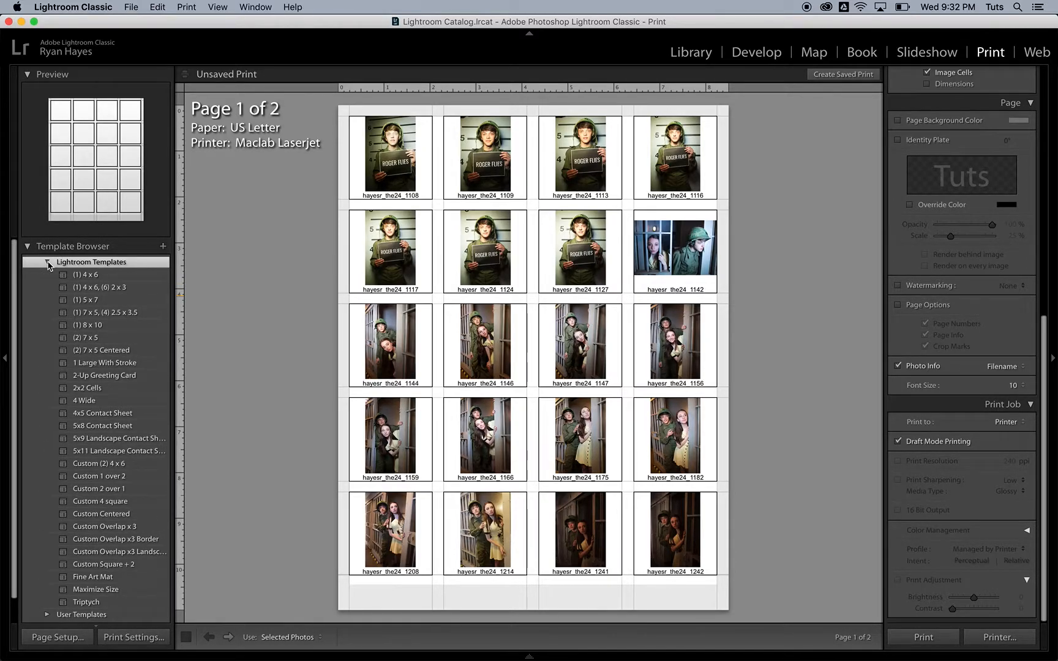
{"action": "left_click", "coordinate": [99, 416]}
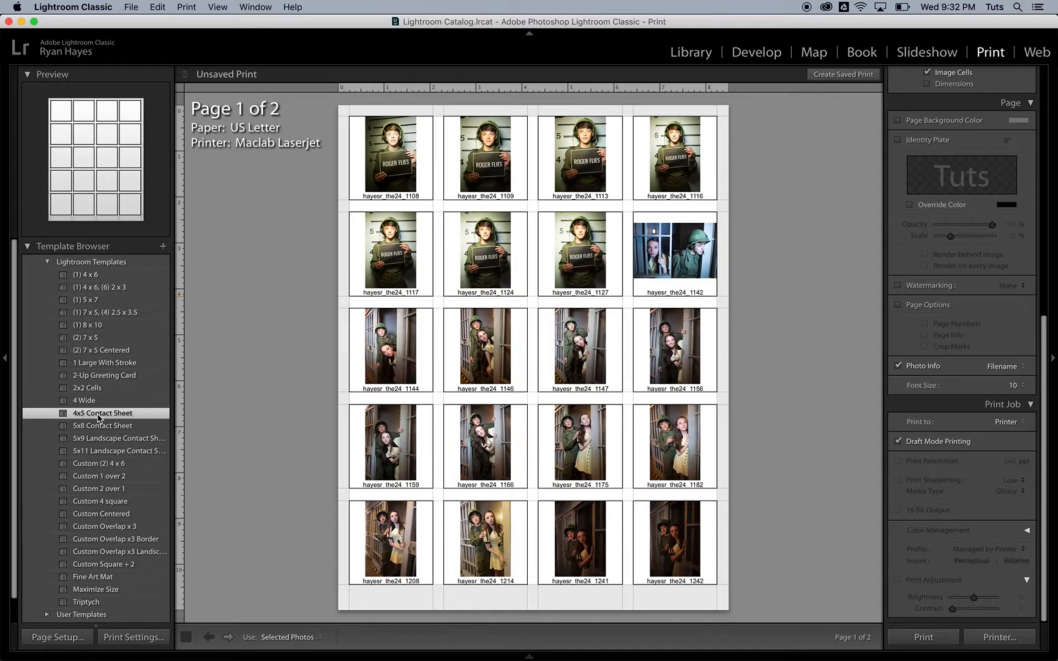
Set the contact sheet's page grid to 6 rows and hide the layout guides
{"action": "scroll", "coordinate": [1007, 221], "scroll_direction": "up", "scroll_amount": 4}
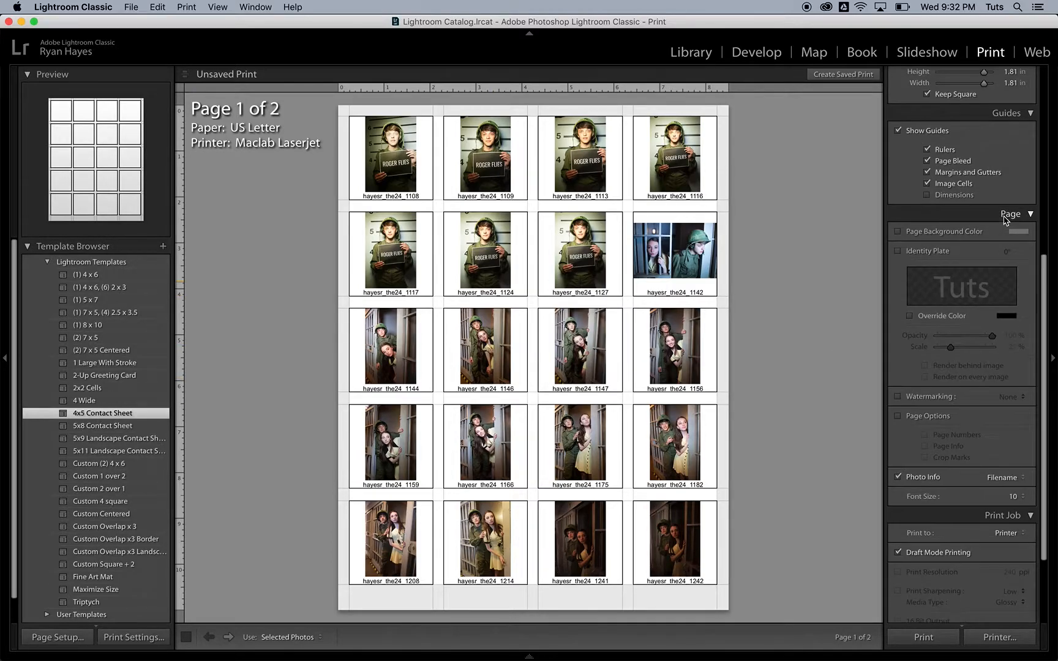
{"action": "scroll", "coordinate": [980, 202], "scroll_direction": "up", "scroll_amount": 10}
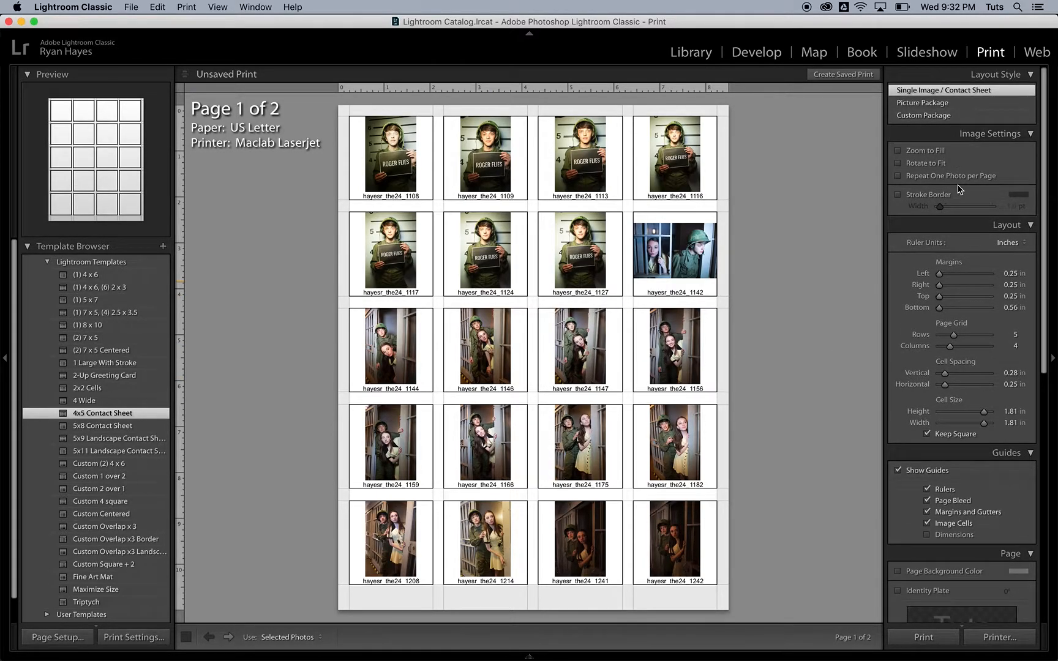
{"action": "scroll", "coordinate": [960, 190], "scroll_direction": "down", "scroll_amount": 1}
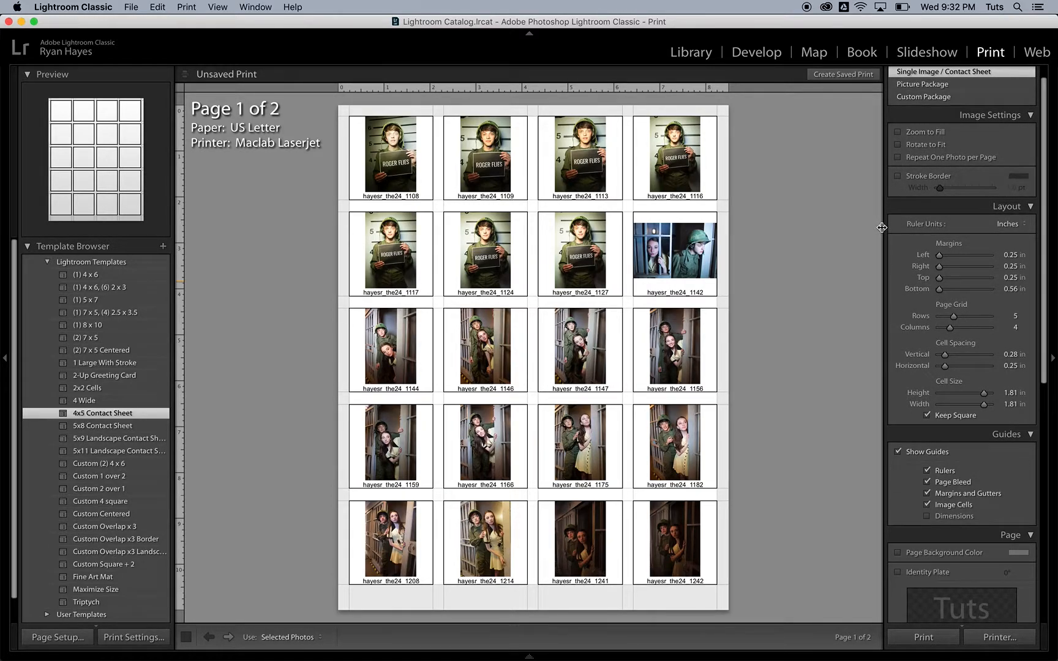
{"action": "scroll", "coordinate": [906, 293], "scroll_direction": "down", "scroll_amount": 1}
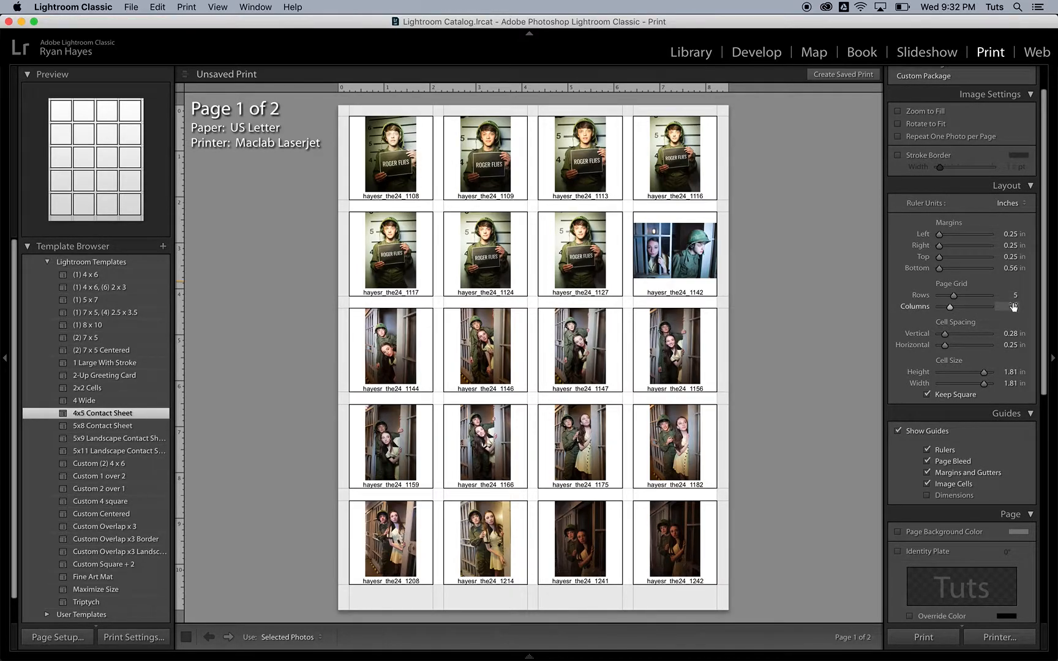
{"action": "left_click", "coordinate": [957, 298]}
{"action": "left_click_drag", "start_coordinate": [957, 298], "coordinate": [959, 299]}
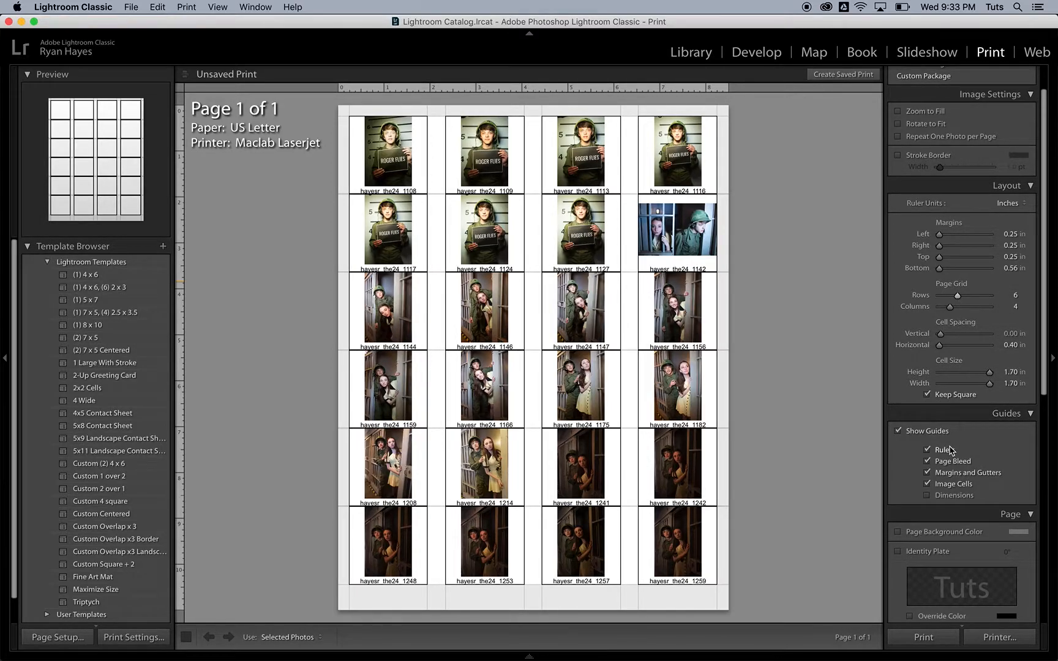
{"action": "scroll", "coordinate": [937, 428], "scroll_direction": "down", "scroll_amount": 2}
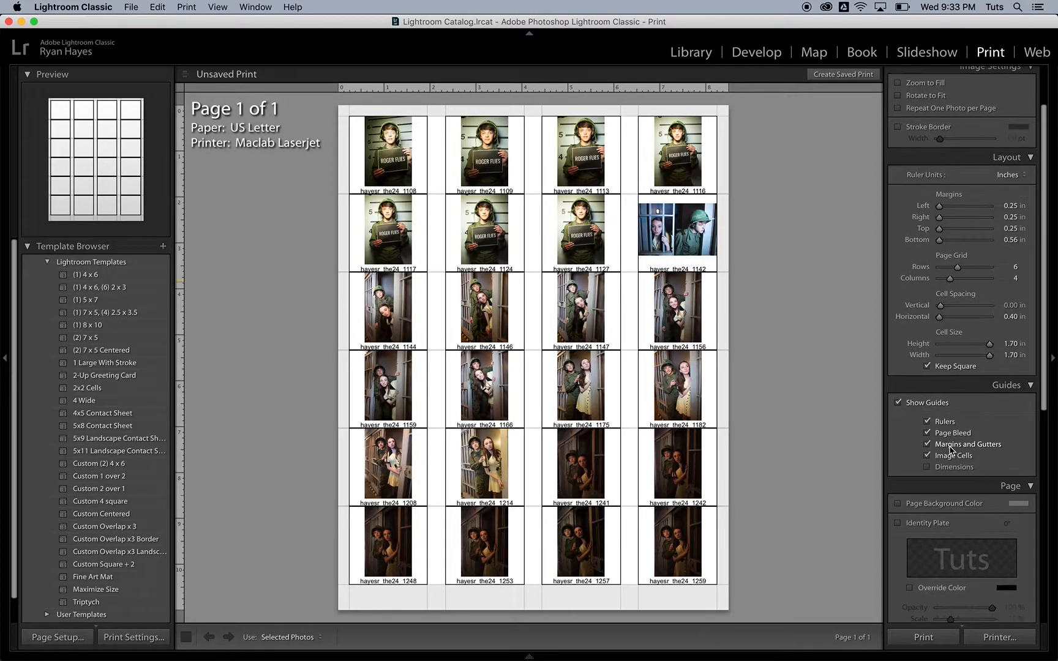
{"action": "left_click", "coordinate": [898, 399]}
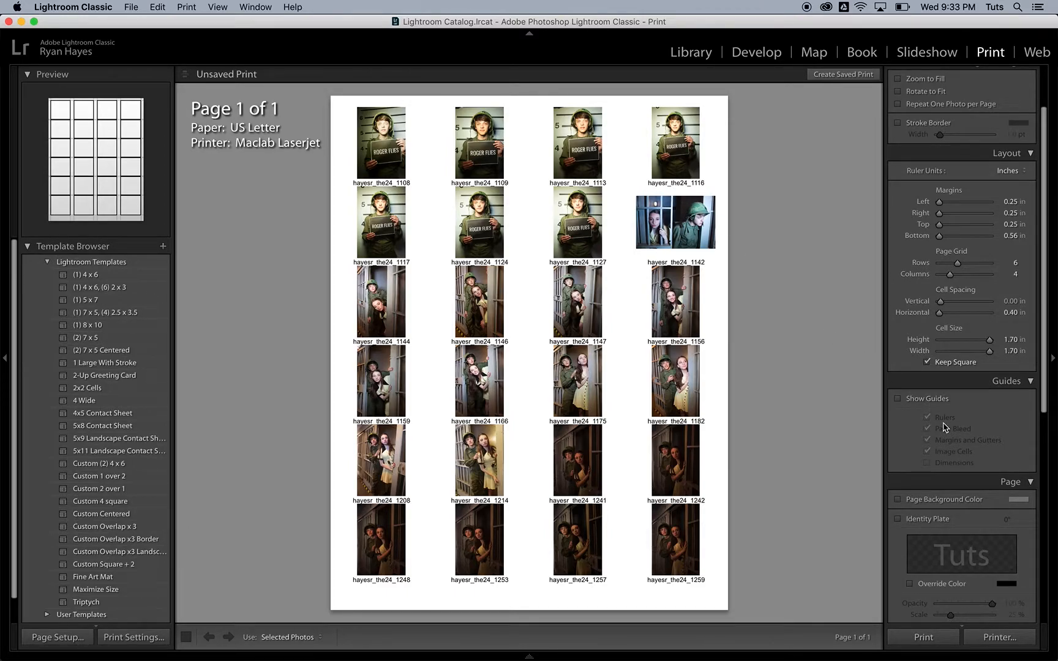
Try Caption as the photo info printed under the images, and switch it back to Filename
{"action": "scroll", "coordinate": [945, 427], "scroll_direction": "down", "scroll_amount": 10}
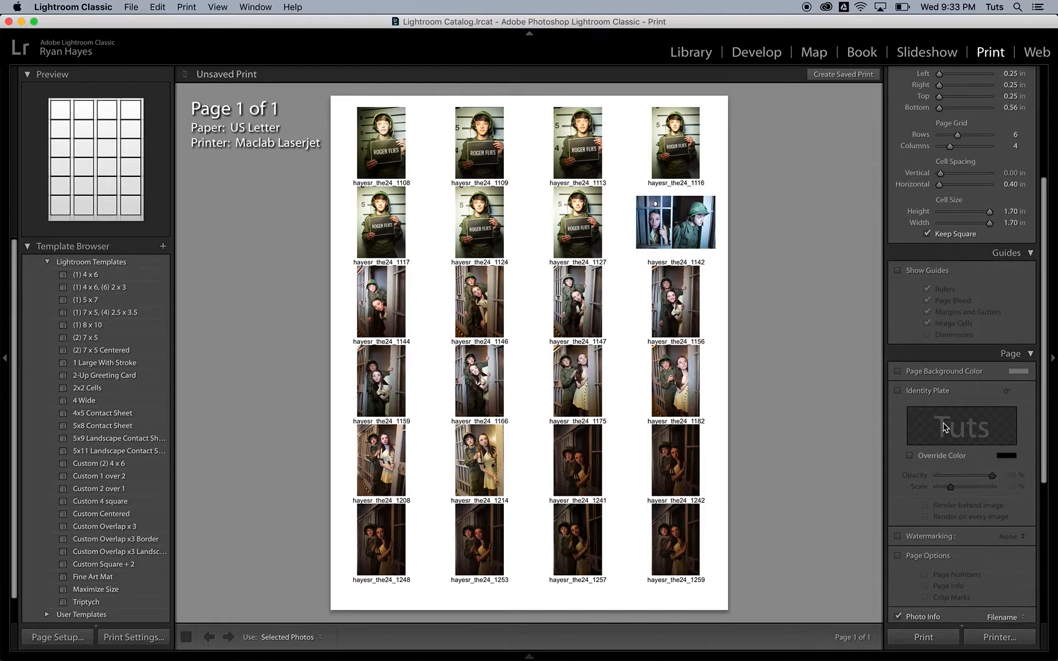
{"action": "scroll", "coordinate": [1014, 277], "scroll_direction": "down", "scroll_amount": 5}
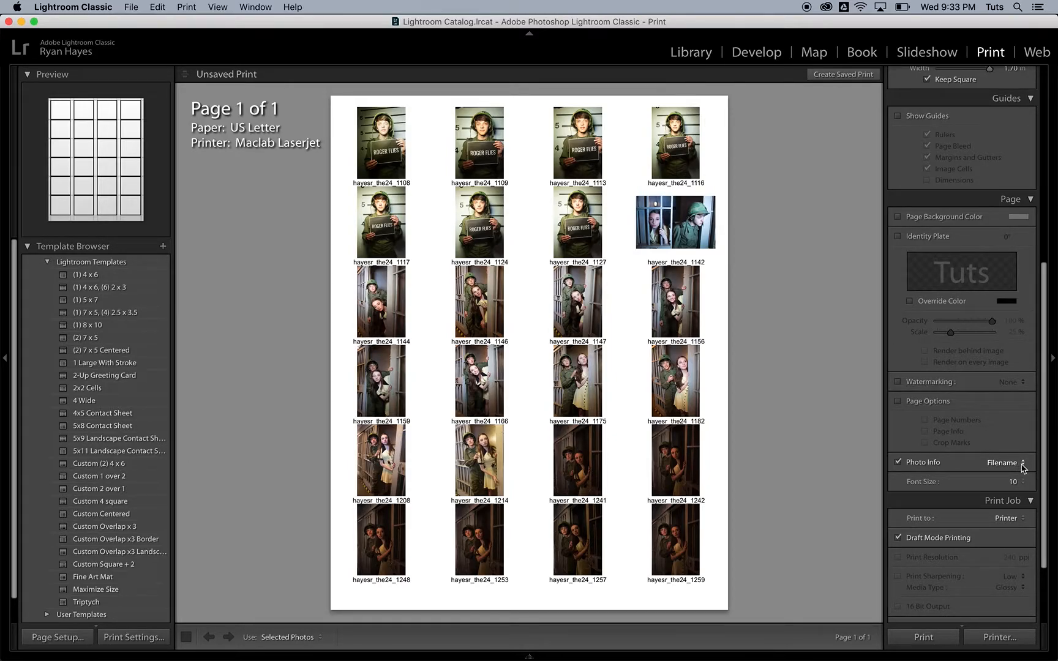
{"action": "left_click", "coordinate": [1023, 464]}
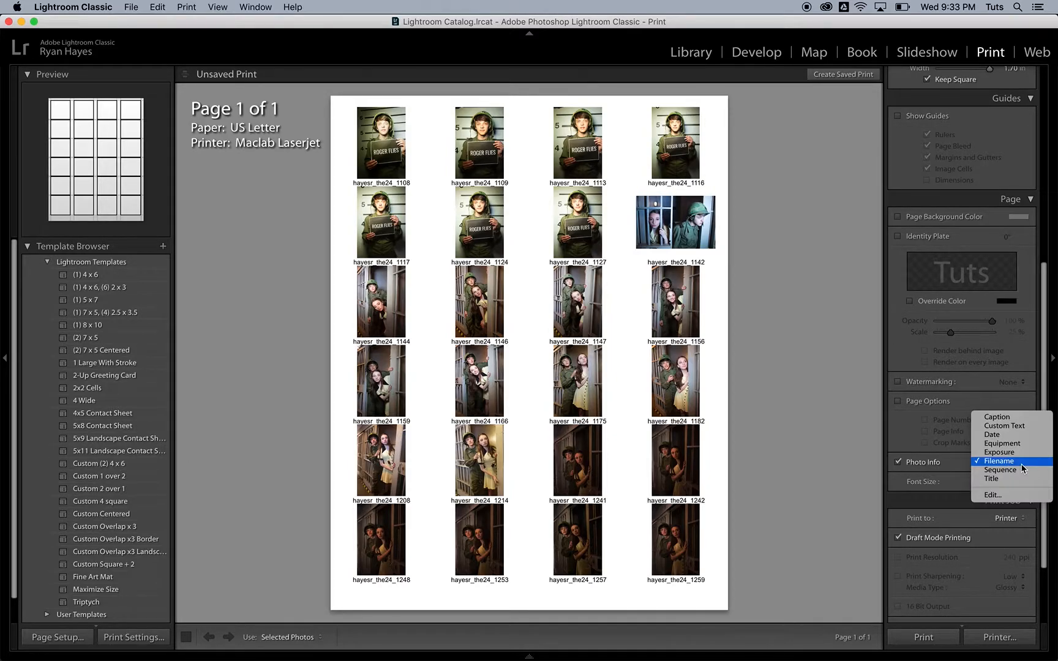
{"action": "left_click", "coordinate": [1006, 419]}
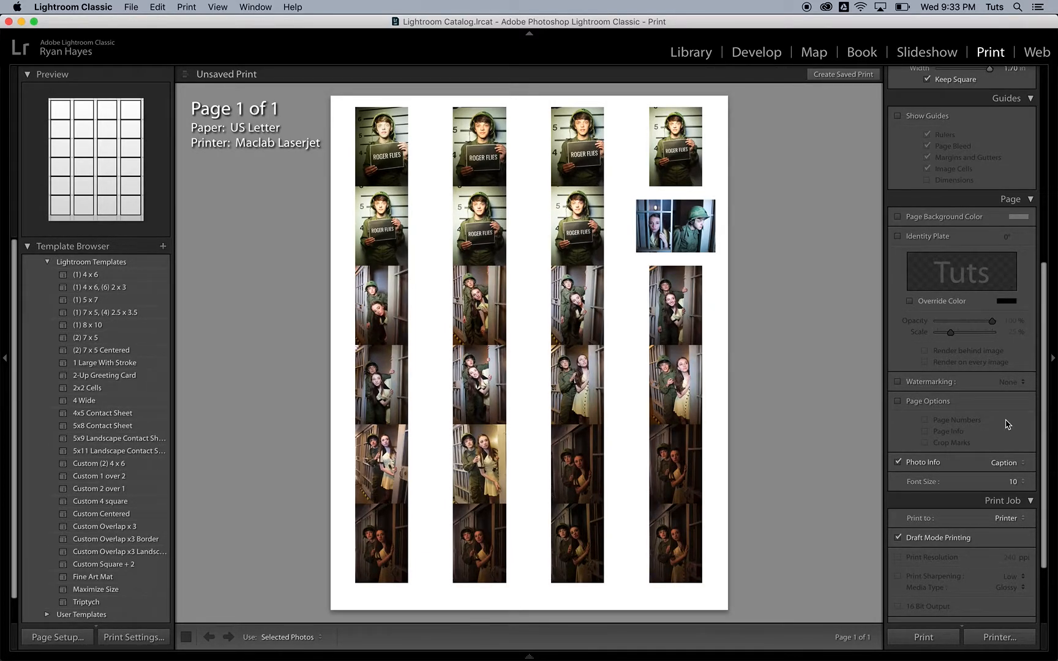
{"action": "left_click", "coordinate": [1004, 463]}
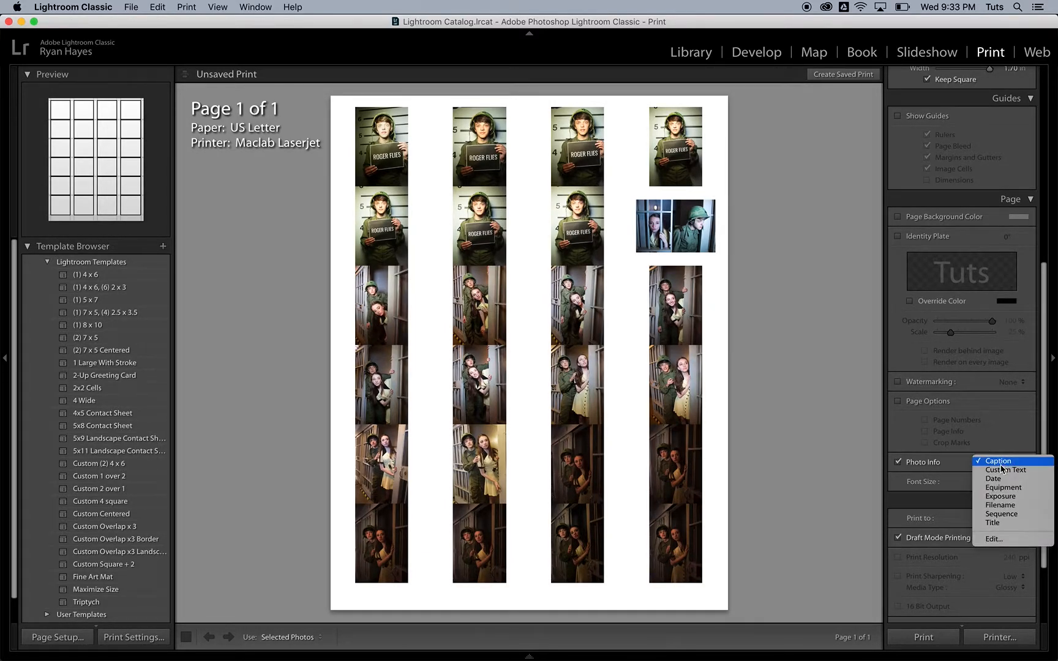
{"action": "left_click", "coordinate": [1002, 506]}
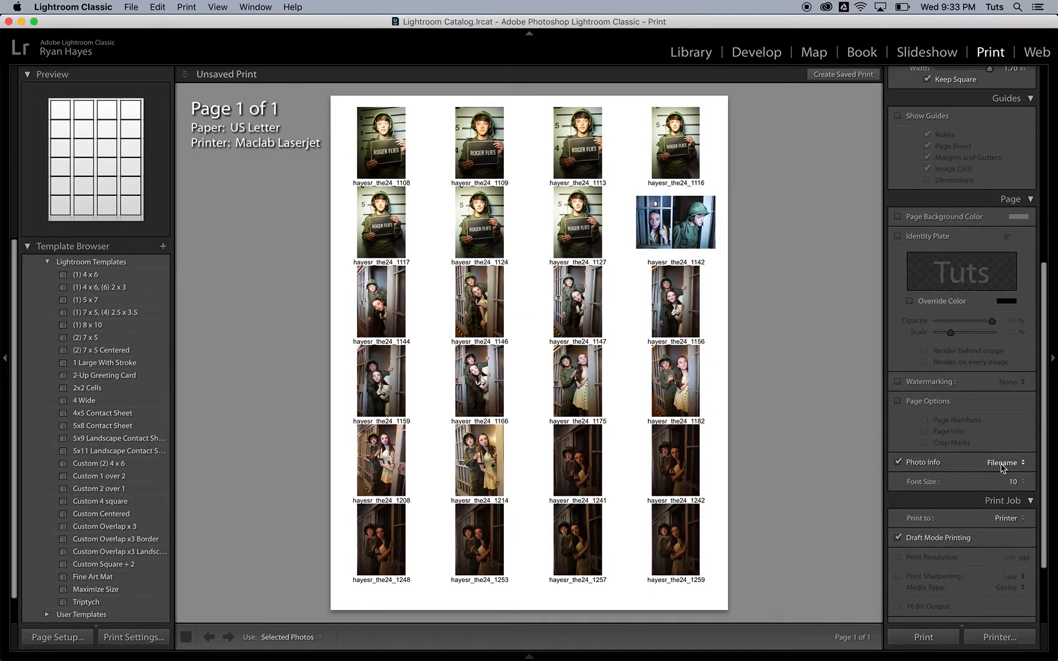
Set the print job to output the contact sheet to a JPEG file
{"action": "scroll", "coordinate": [1002, 465], "scroll_direction": "down", "scroll_amount": 5}
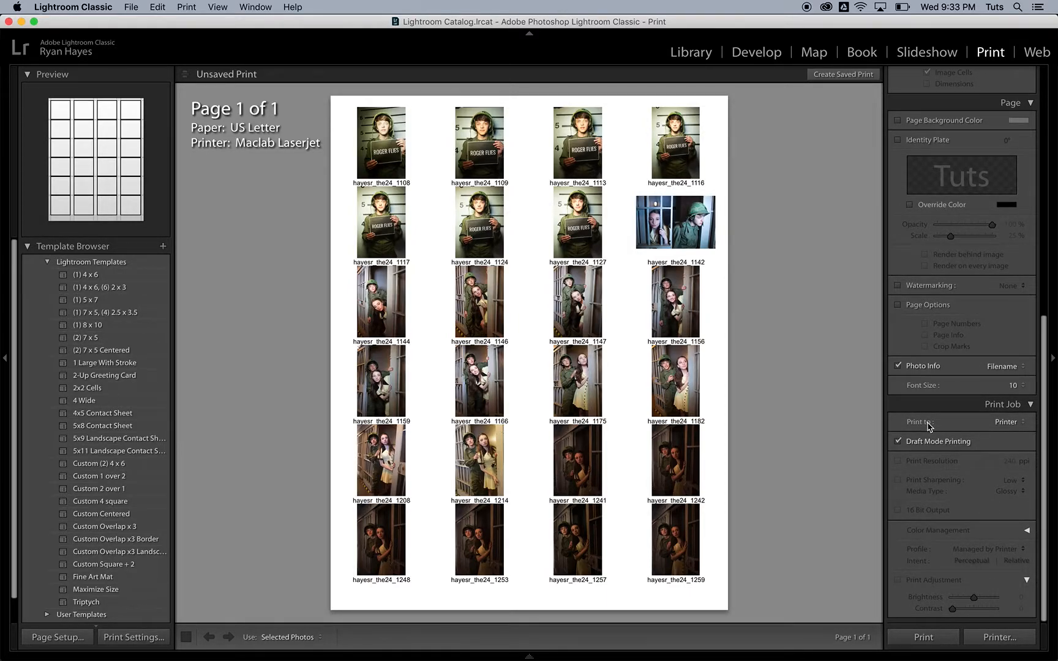
{"action": "left_click", "coordinate": [1023, 424]}
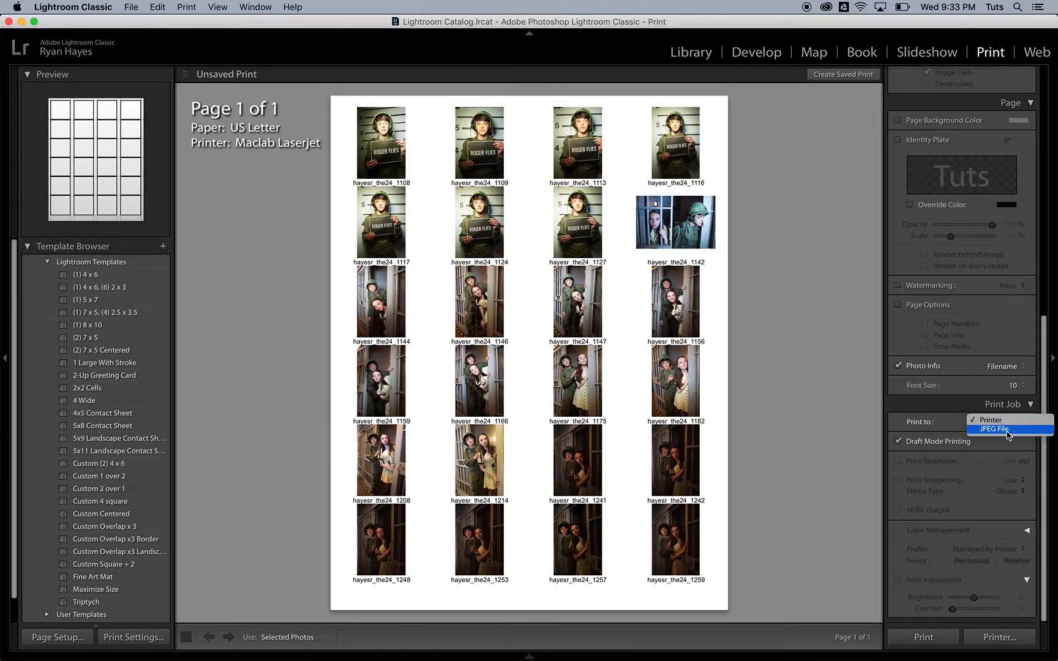
{"action": "left_click", "coordinate": [1007, 430]}
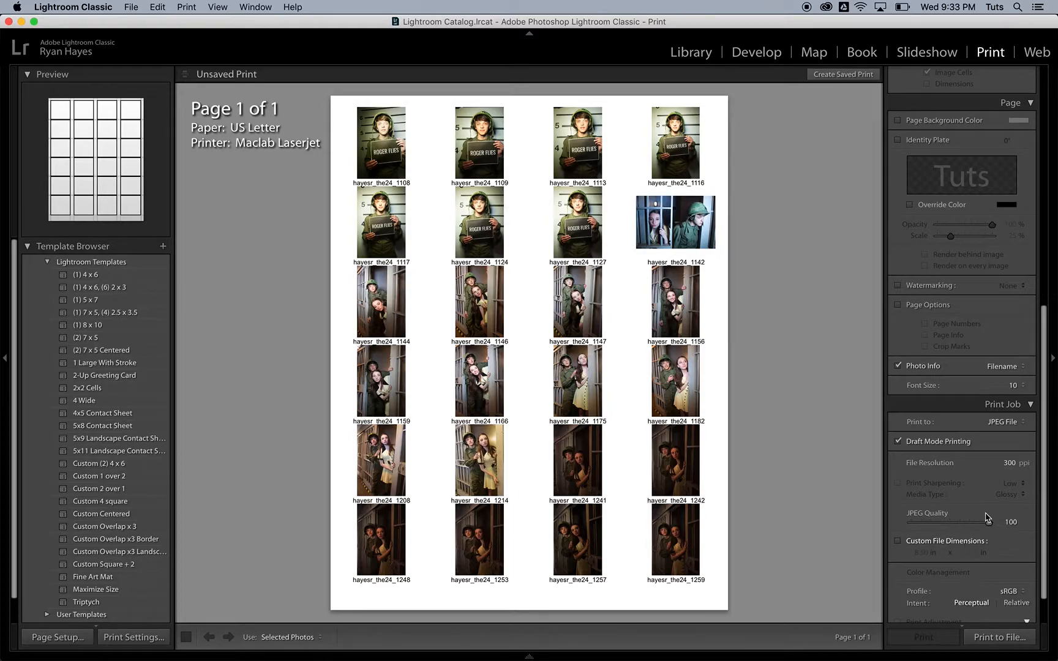
{"action": "scroll", "coordinate": [953, 528], "scroll_direction": "down", "scroll_amount": 3}
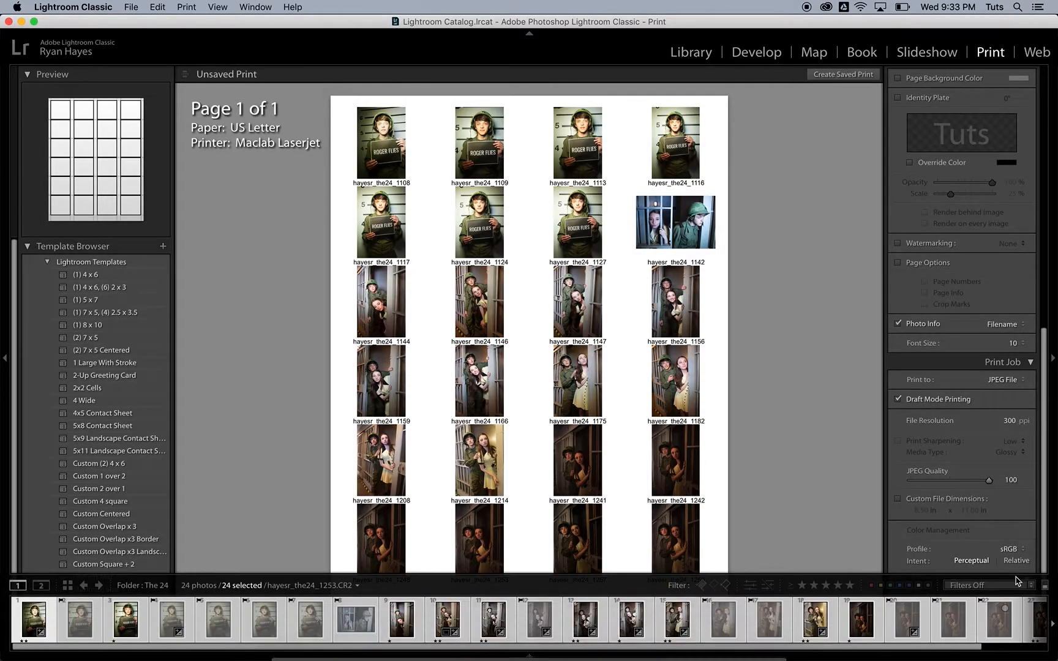
Print the contact sheet to file, choosing The 24 folder under Google Drive's My Drive, the Period 02 student folder, Photography, as the save location
{"action": "left_click", "coordinate": [1005, 636]}
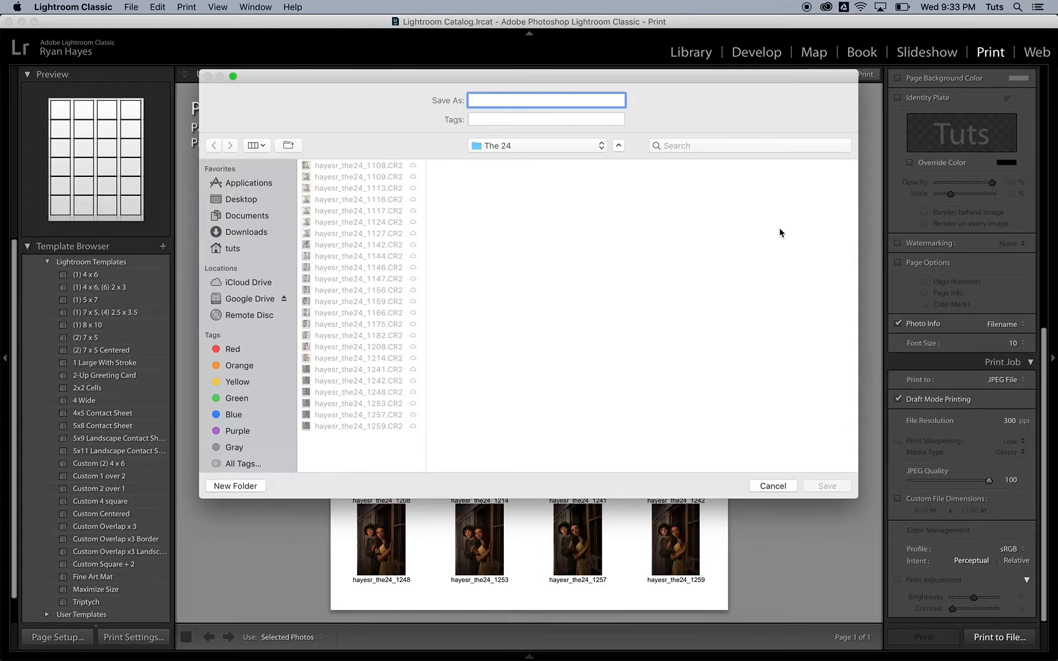
{"action": "left_click", "coordinate": [618, 145]}
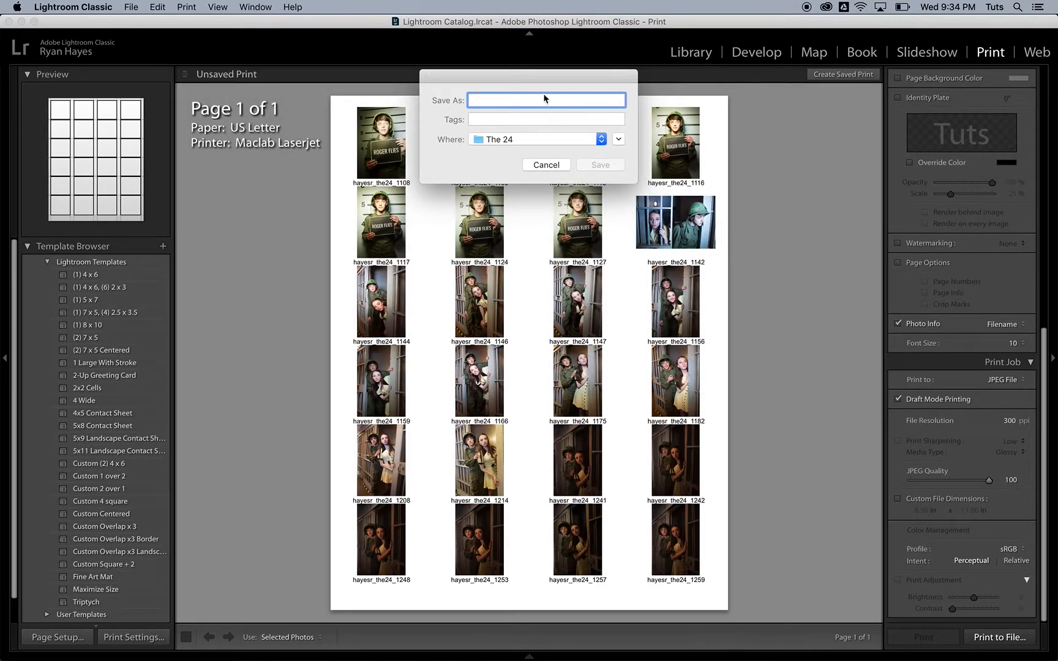
{"action": "left_click", "coordinate": [619, 141]}
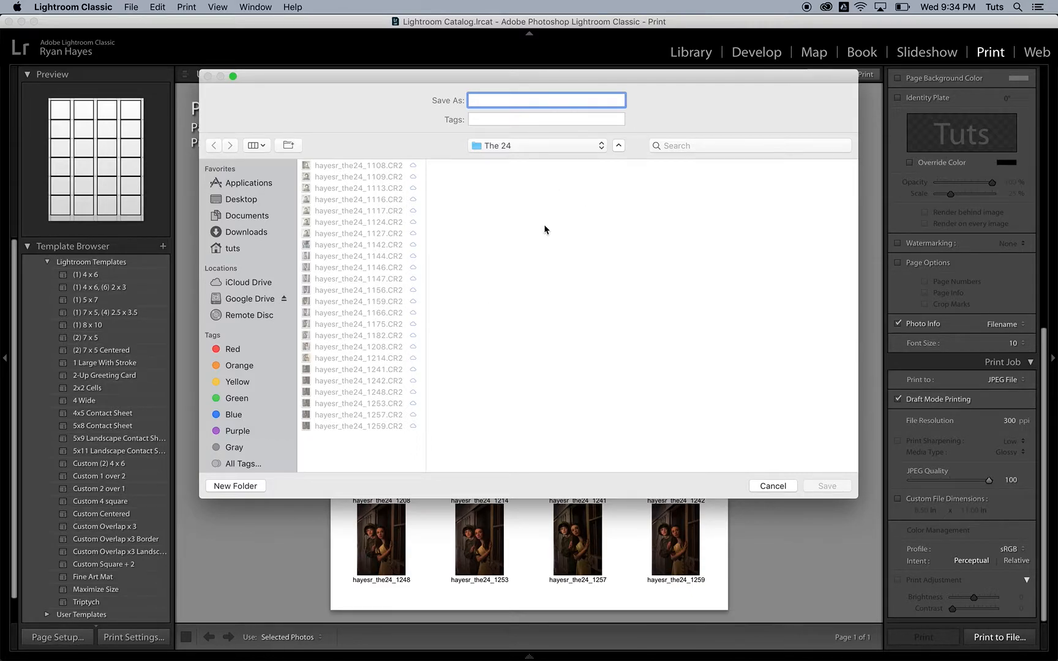
{"action": "left_click", "coordinate": [238, 301]}
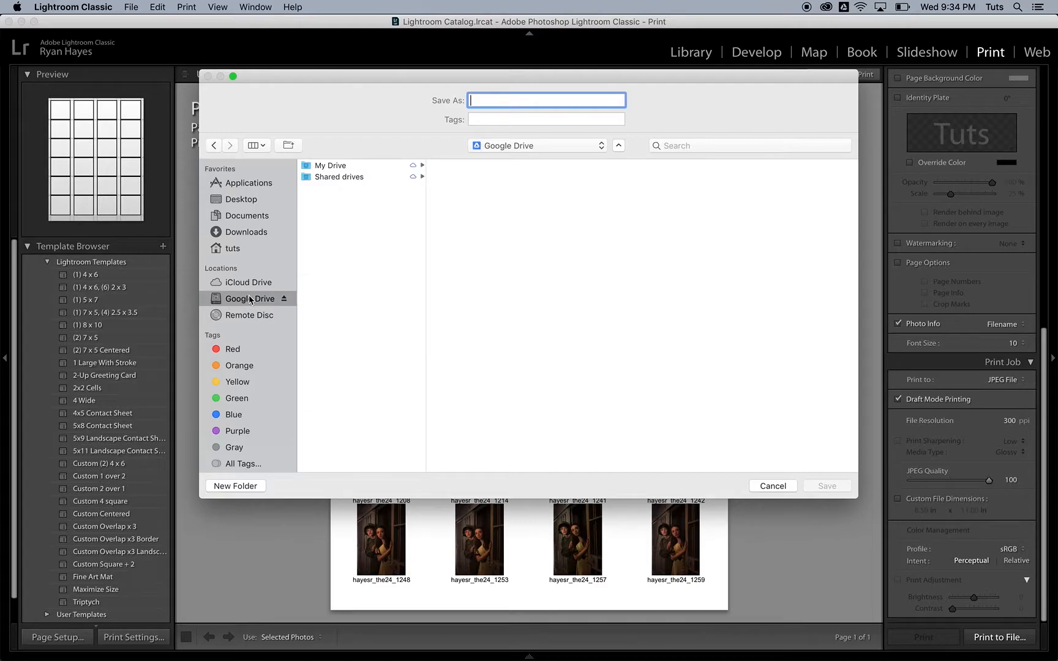
{"action": "left_click", "coordinate": [362, 166]}
{"action": "scroll", "coordinate": [514, 429], "scroll_direction": "down", "scroll_amount": 5}
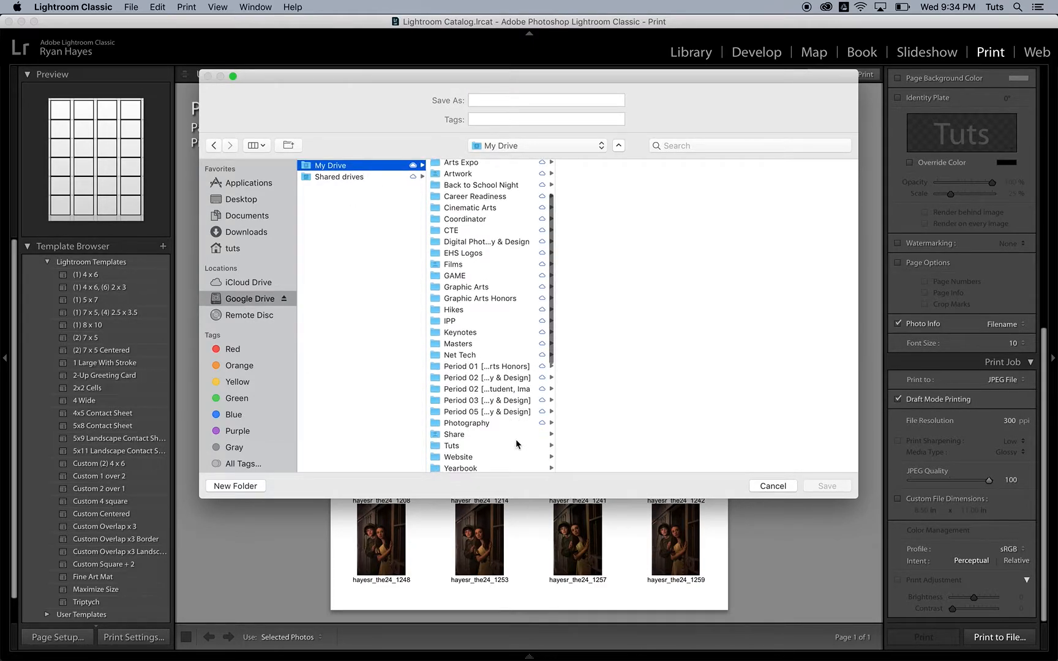
{"action": "left_click", "coordinate": [499, 384]}
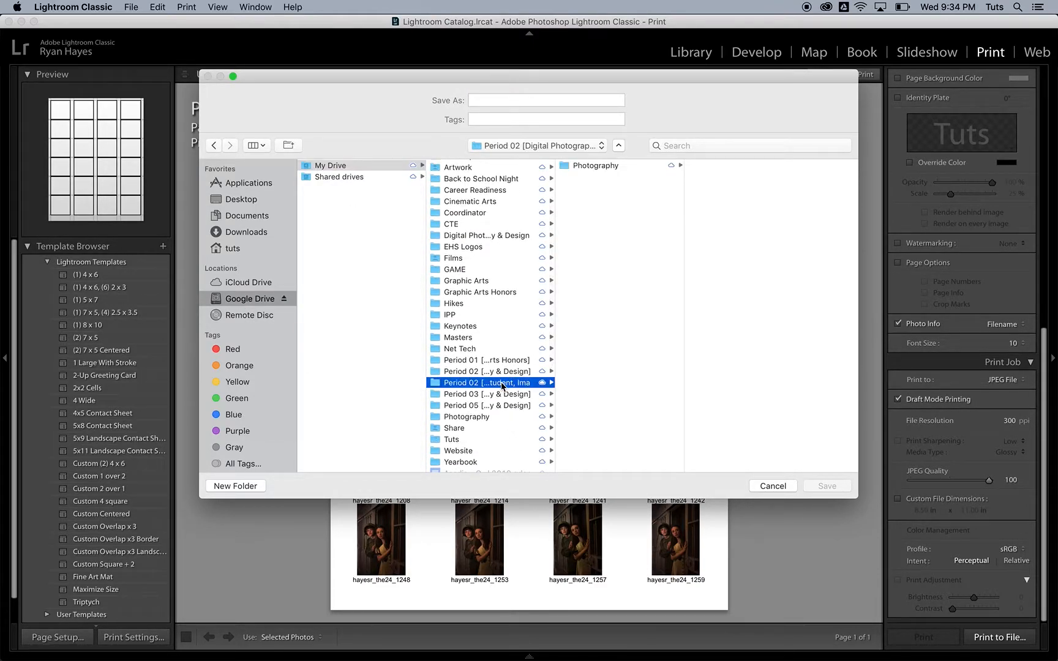
{"action": "left_click", "coordinate": [596, 166]}
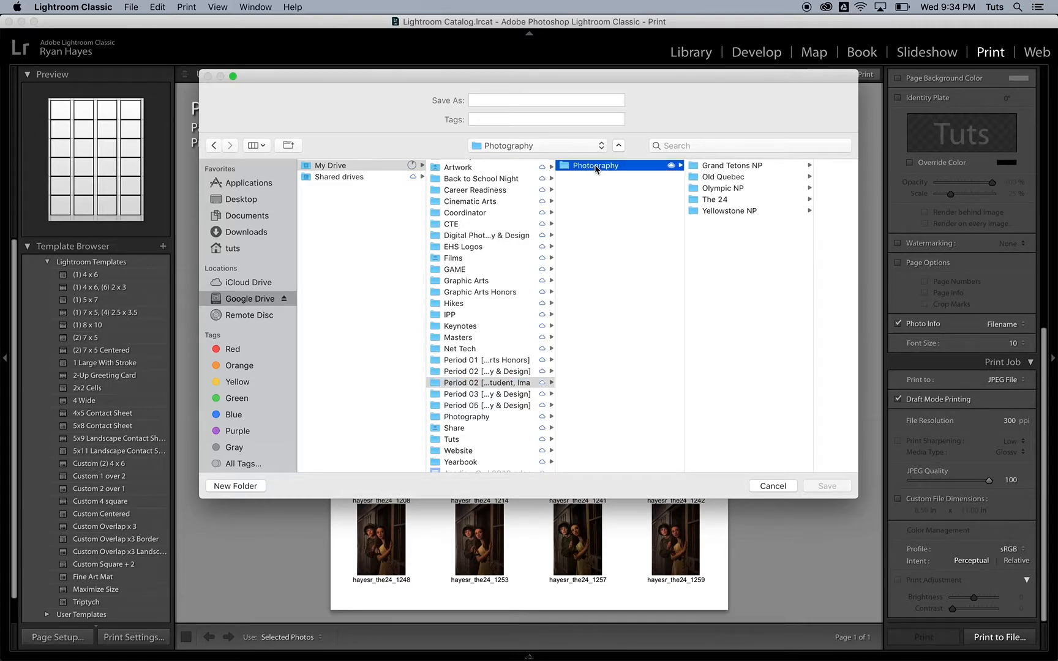
{"action": "left_click", "coordinate": [720, 200]}
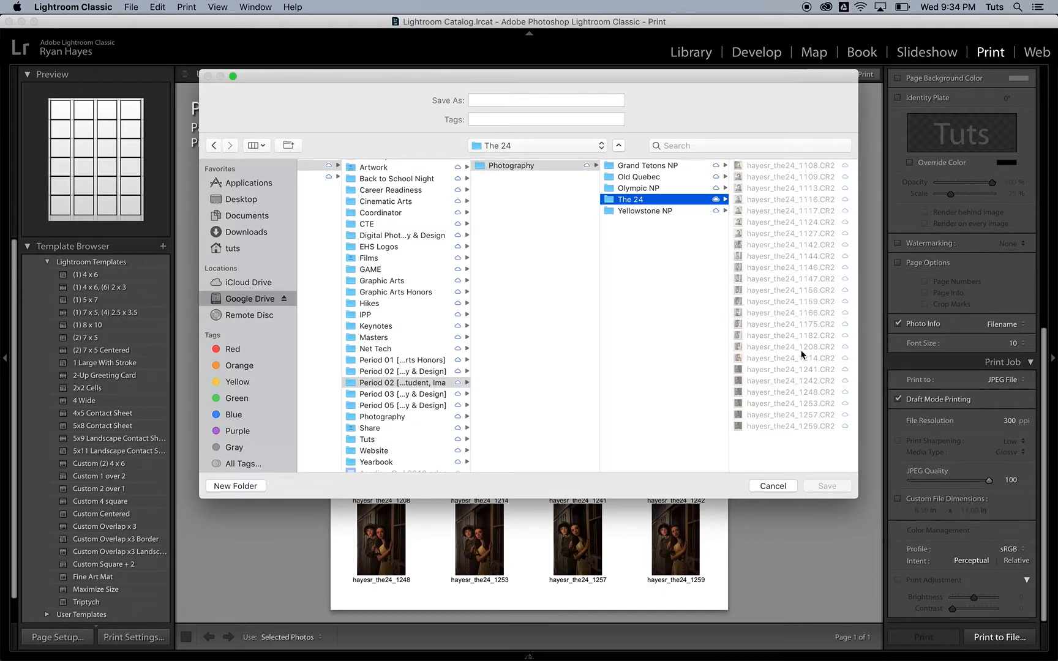
Name the file with the photographer's surname and first initial followed by "_the24_cs", and save it
{"action": "left_click", "coordinate": [501, 101]}
{"action": "type", "text": "hayes"}
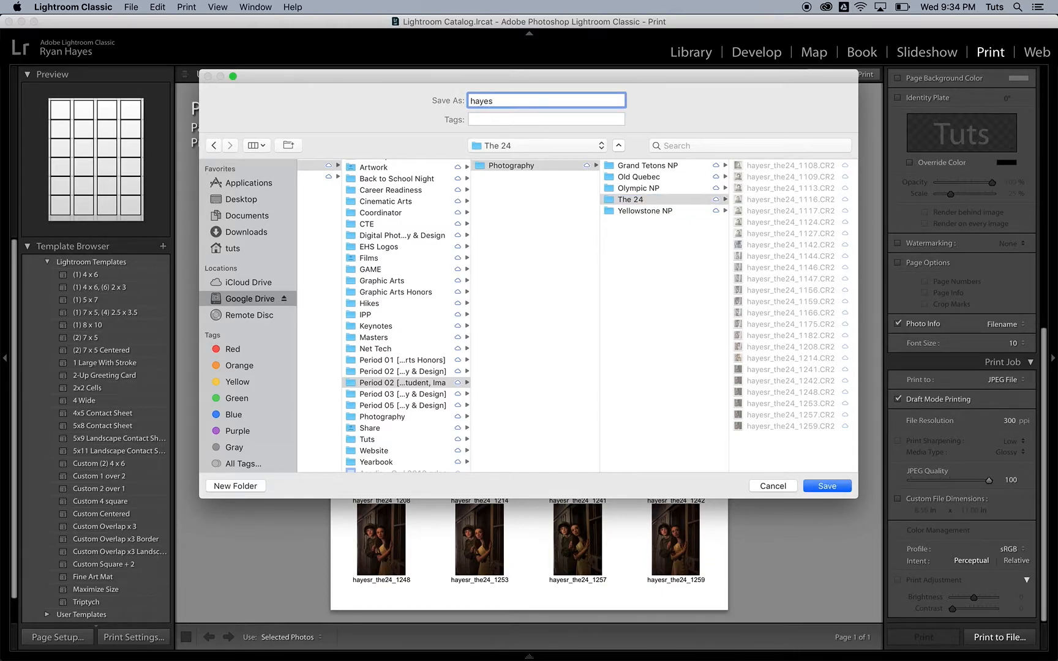
{"action": "type", "text": "r_the24_cs"}
{"action": "left_click", "coordinate": [826, 487]}
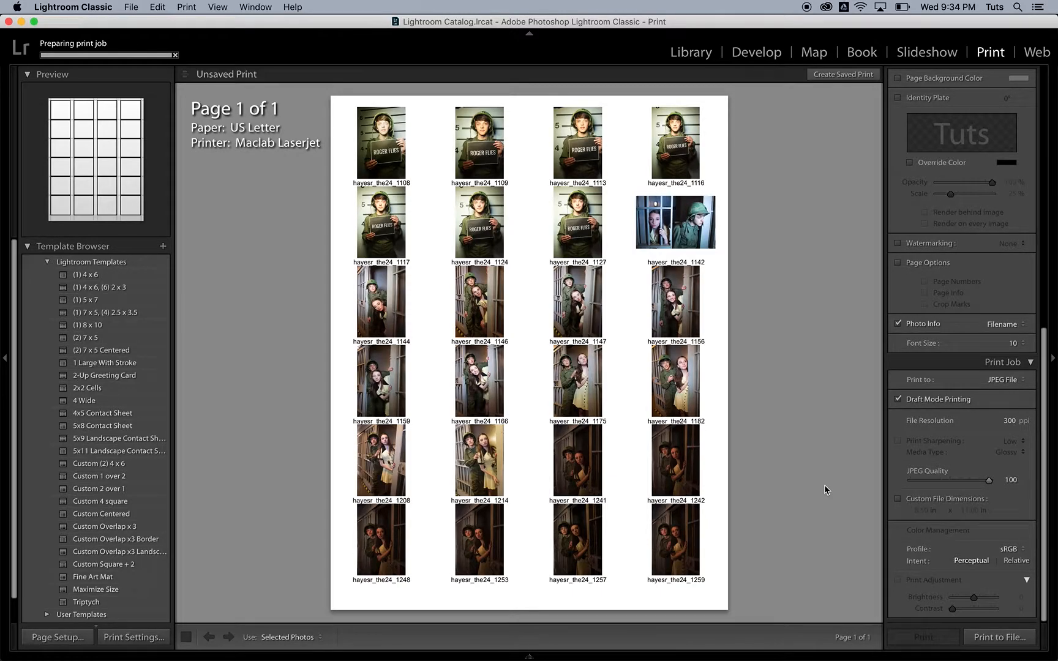
Synchronize The 24 folder in the Library, importing the new photo, and display the folder's contents
{"action": "left_click", "coordinate": [694, 54]}
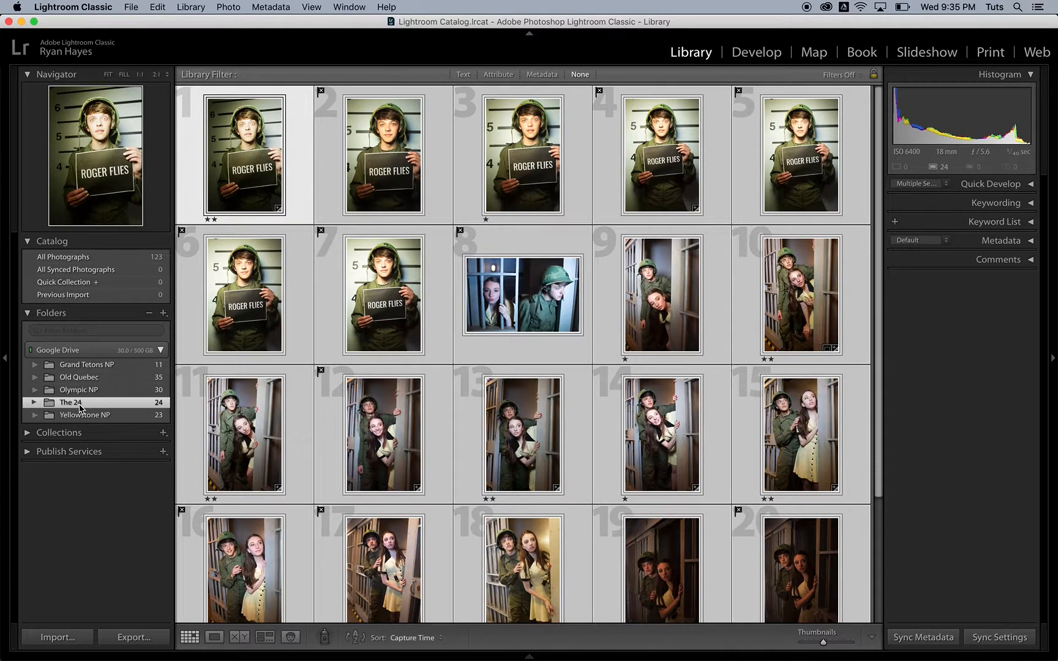
{"action": "right_click", "coordinate": [80, 408]}
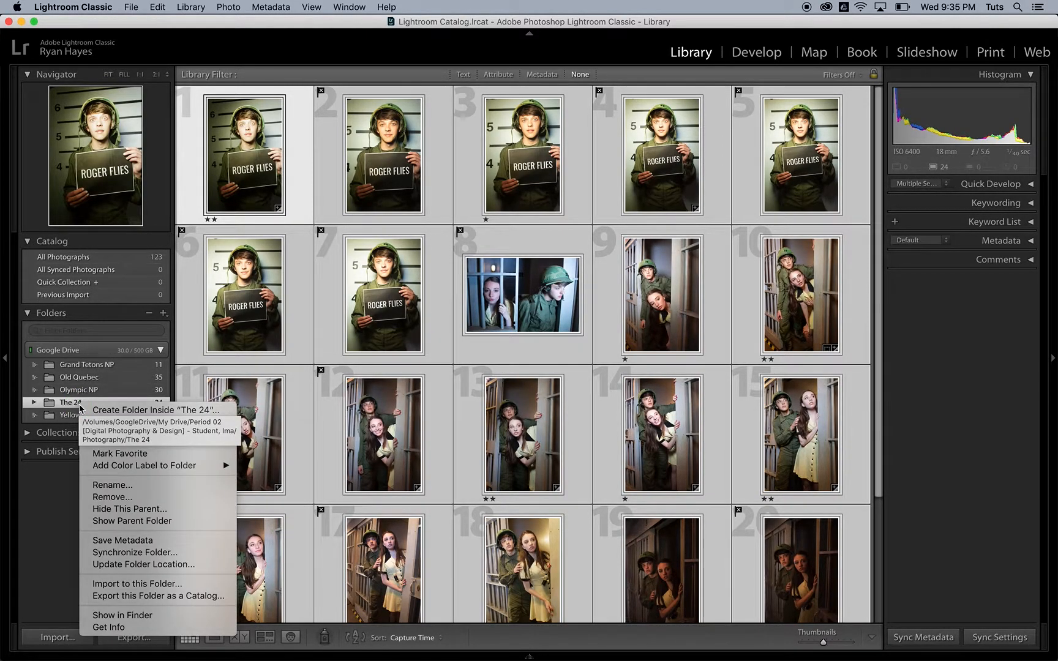
{"action": "left_click", "coordinate": [161, 554]}
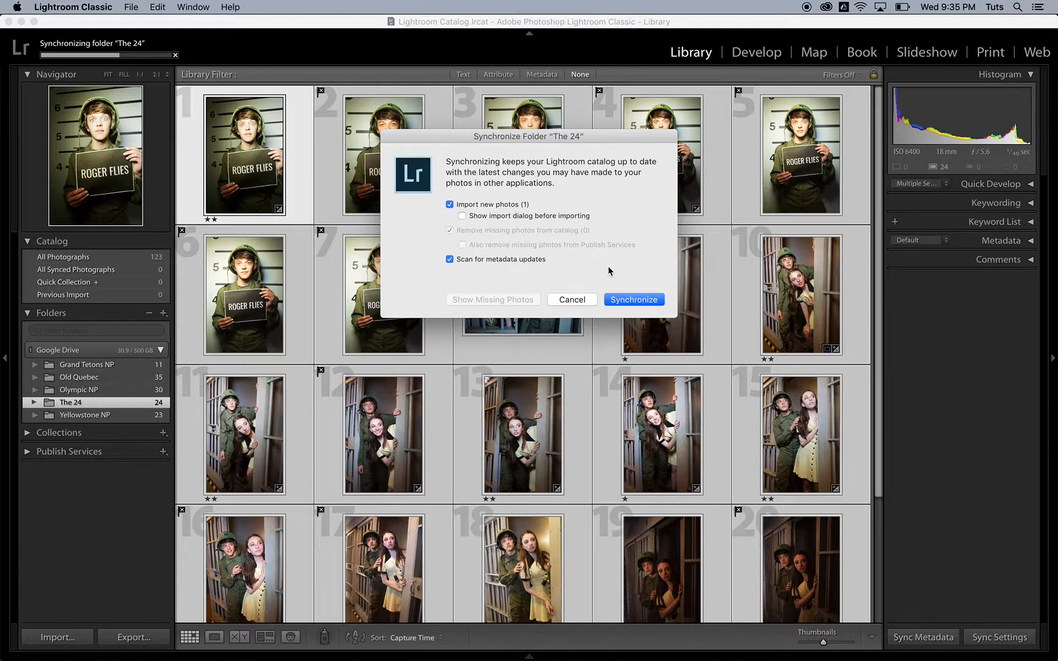
{"action": "left_click", "coordinate": [635, 301]}
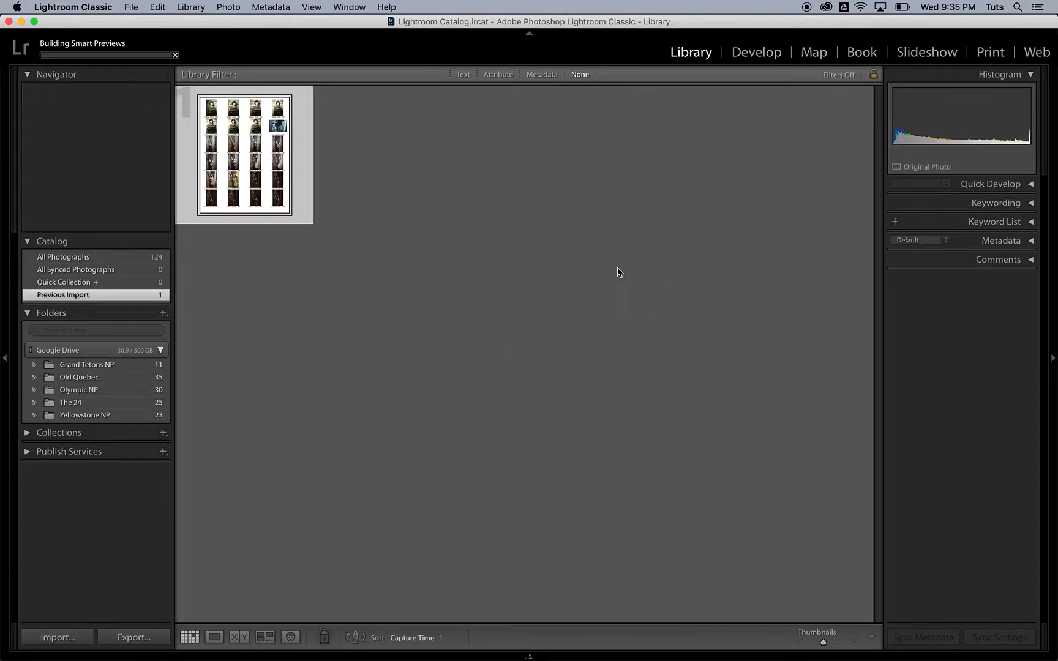
{"action": "left_click", "coordinate": [78, 404]}
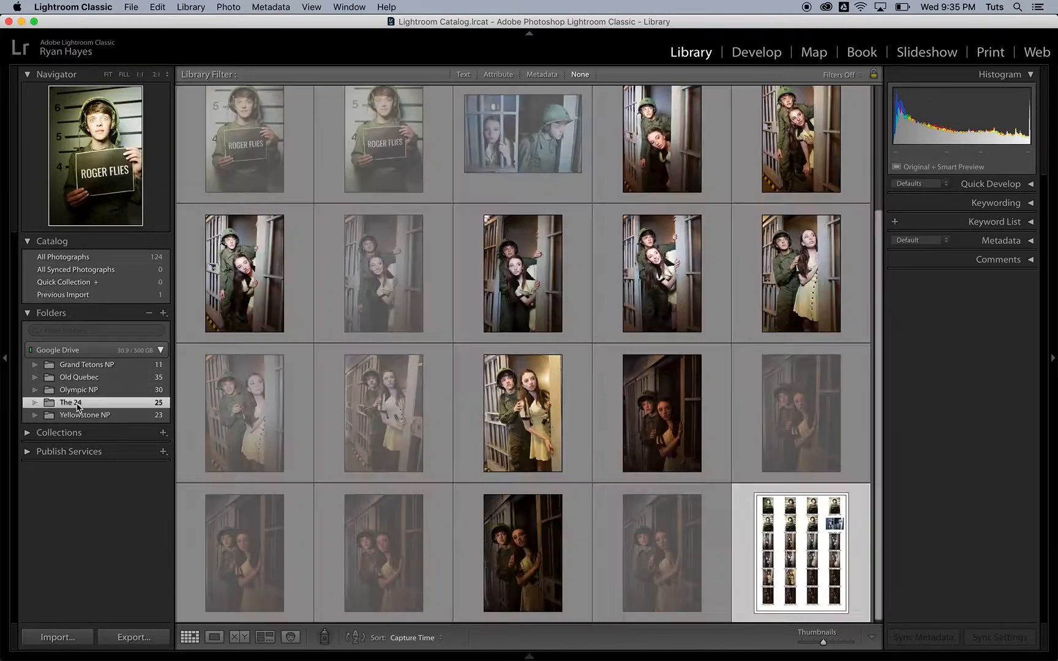